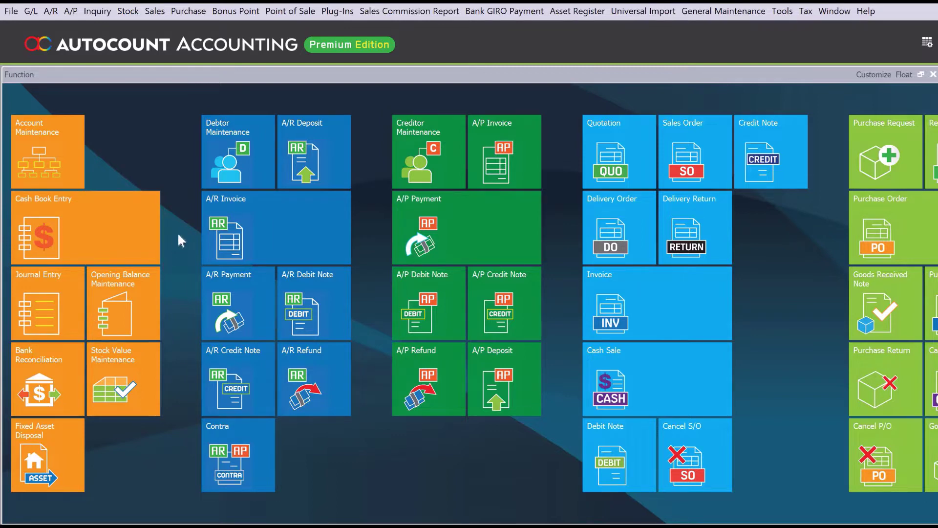
Check in module settings that Consignment is enabled, closing without changes.
click(784, 16)
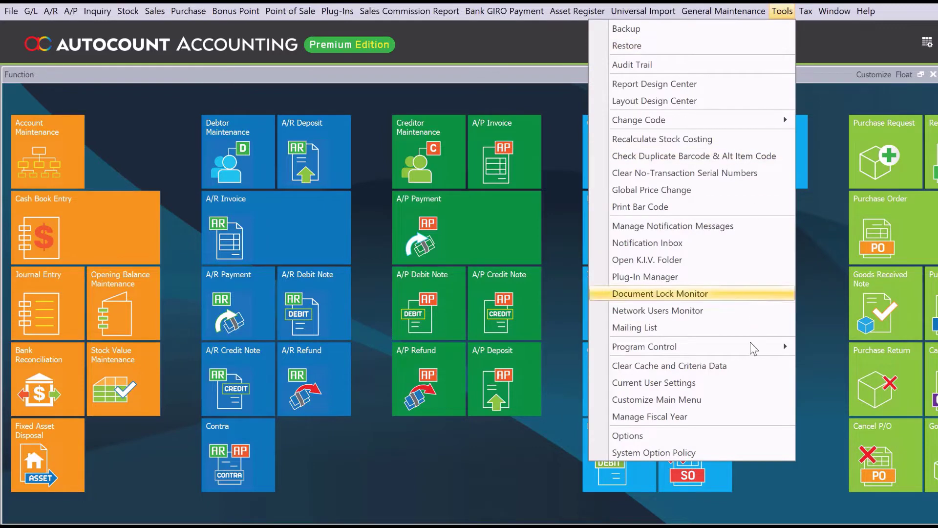
mouse_move(750, 352)
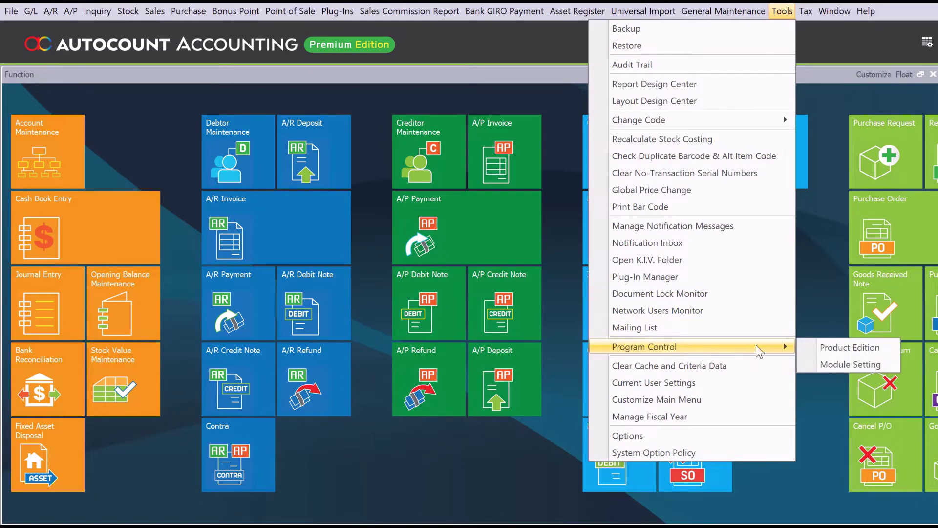
click(830, 363)
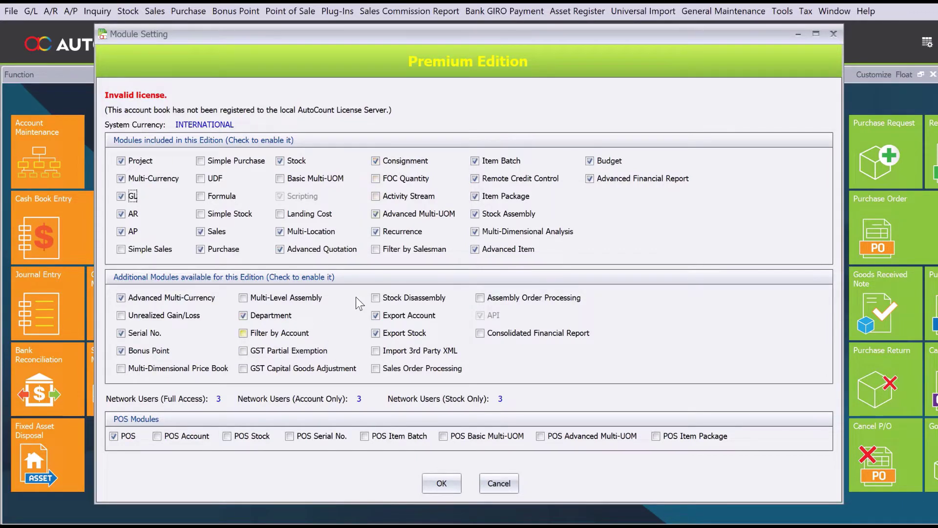
click(491, 482)
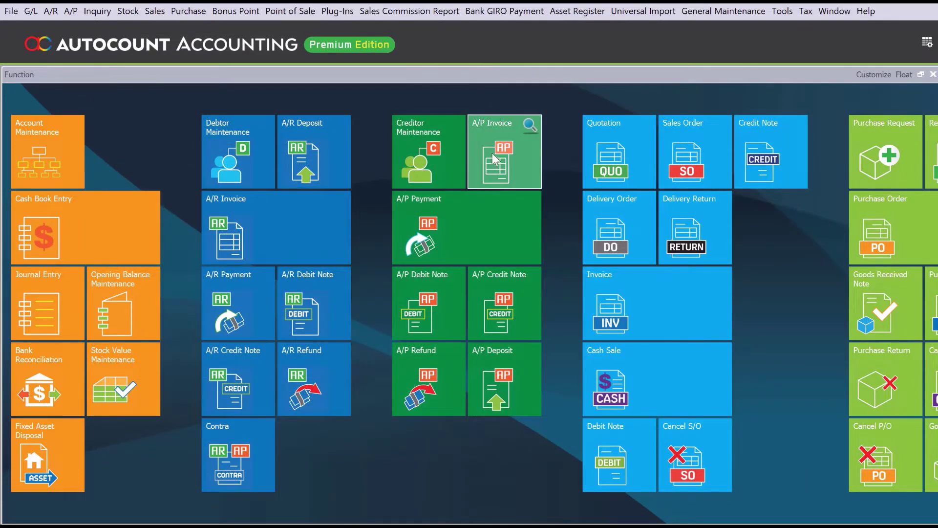
Start a new purchase consignment for creditor B.
click(187, 15)
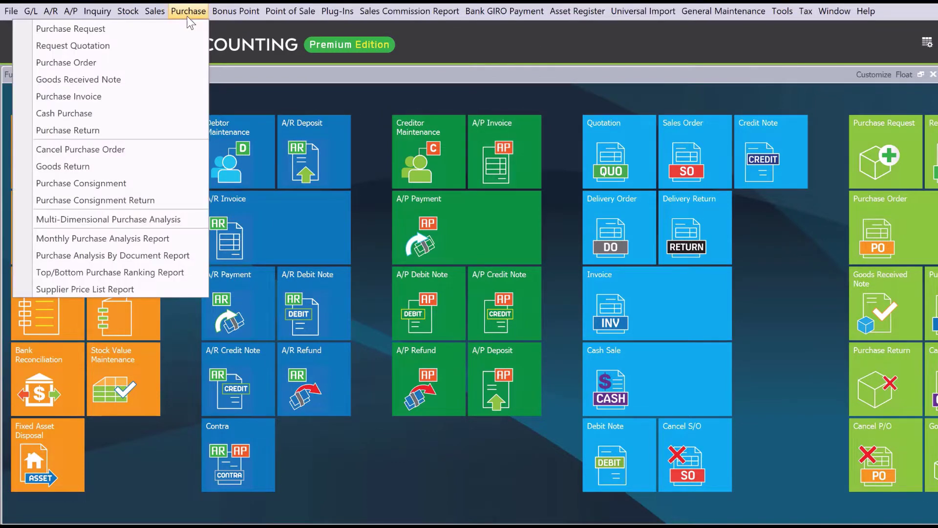
click(141, 186)
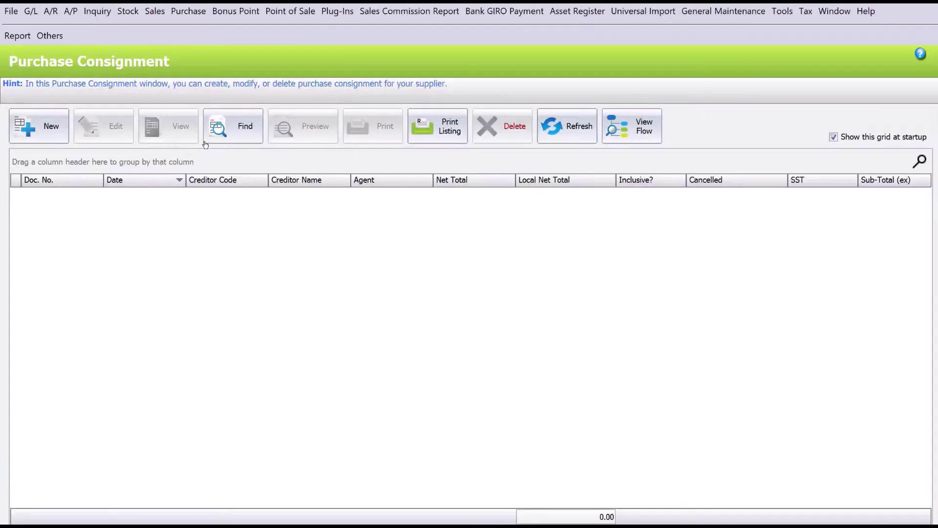
click(60, 135)
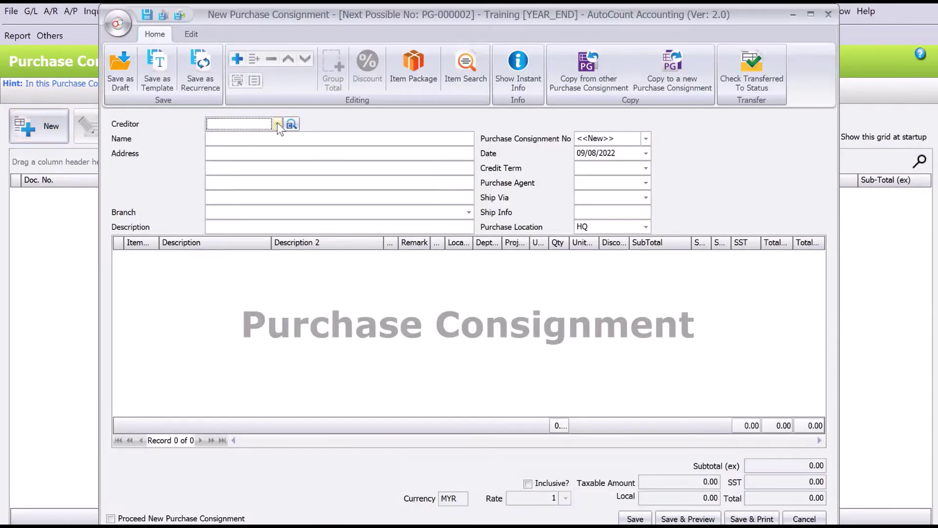
click(277, 123)
click(277, 235)
Add 100 TOOTHBRUSH ORAL B at 4.00 and save consignment PG-000002.
click(128, 388)
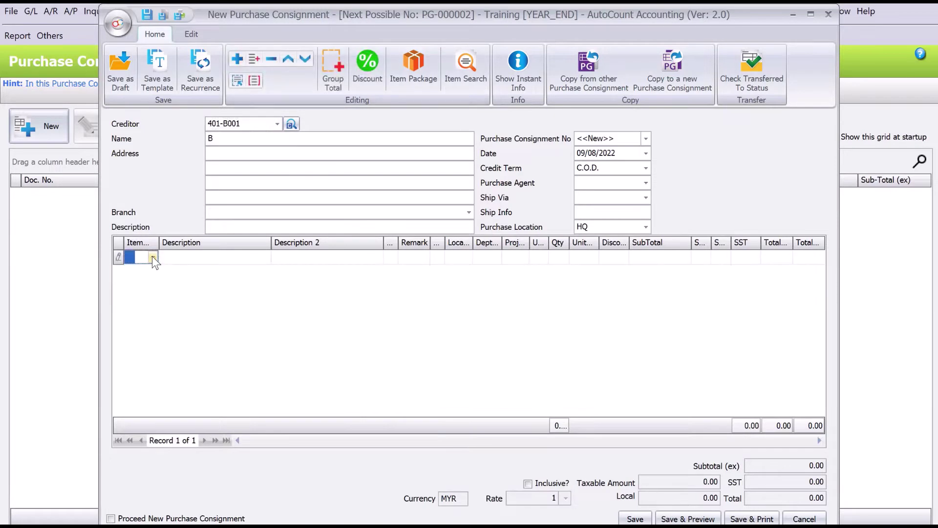
click(152, 257)
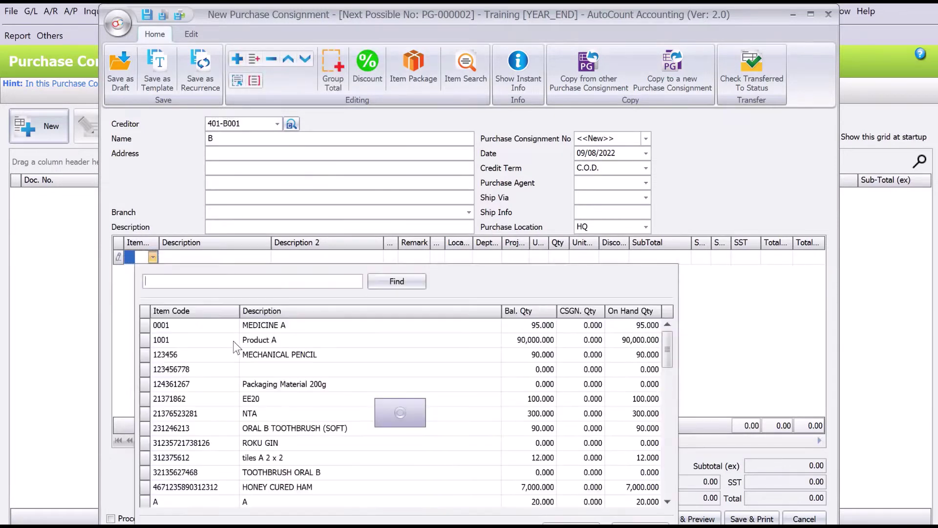
click(288, 471)
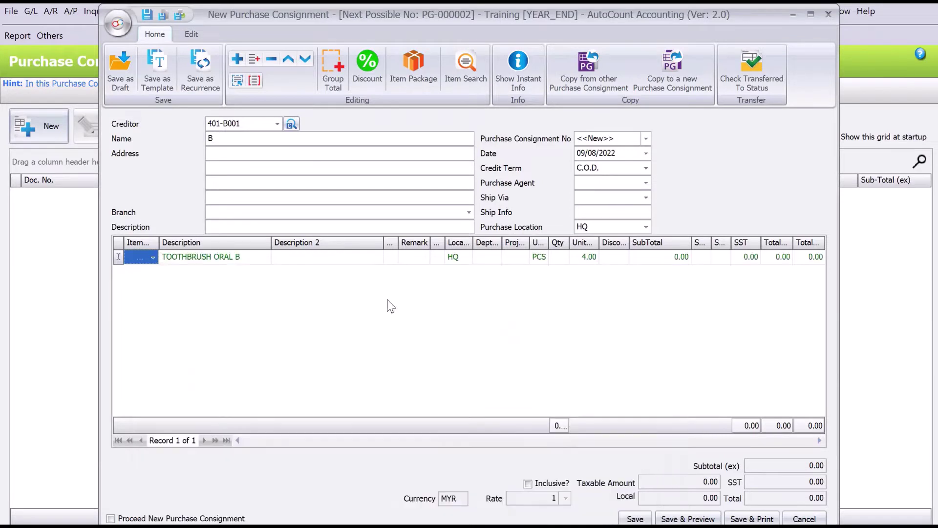
click(559, 256)
text(100)
key(Tab)
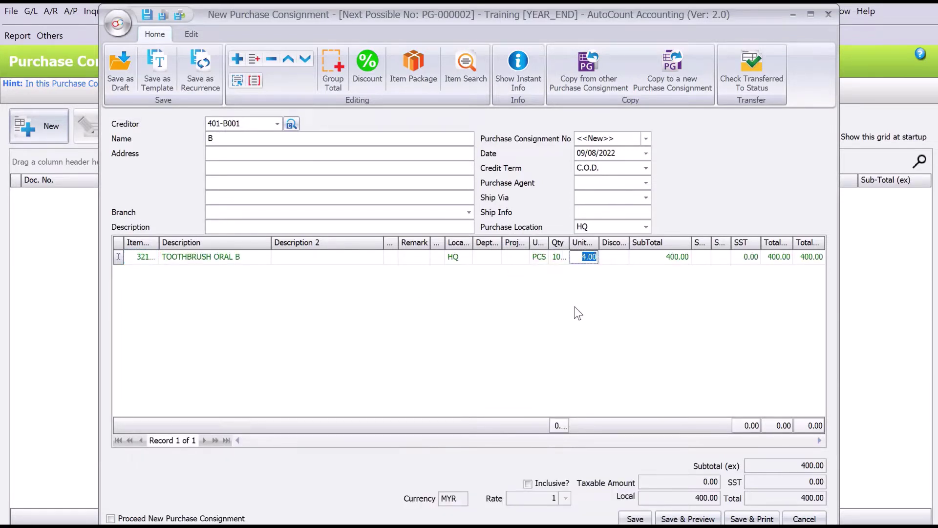
click(631, 518)
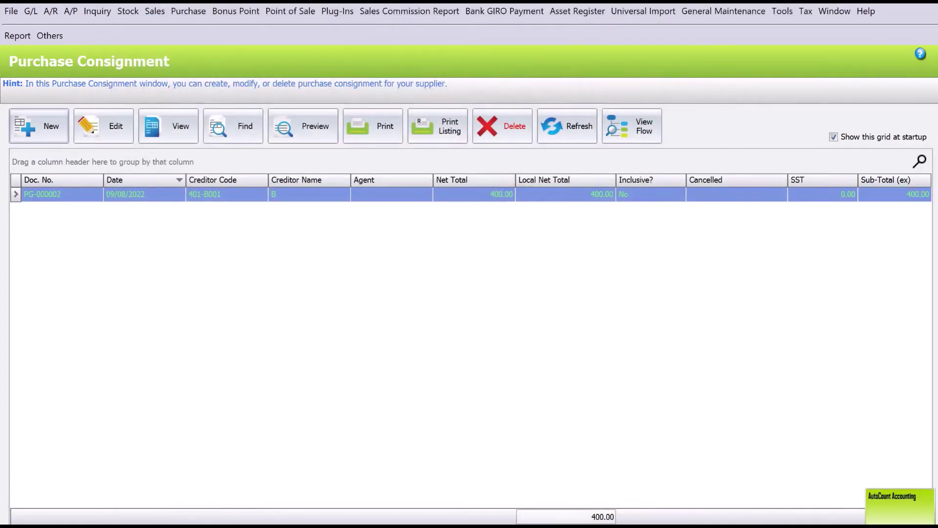
Close the consignment list and view the TOOTHBRUSH ORAL B record in Stock Item Maintenance.
key(Escape)
click(123, 11)
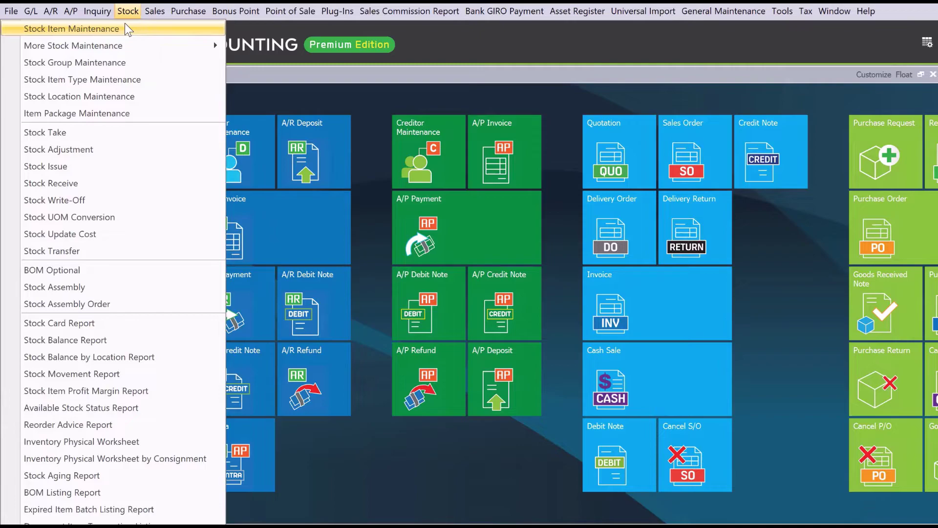
click(74, 29)
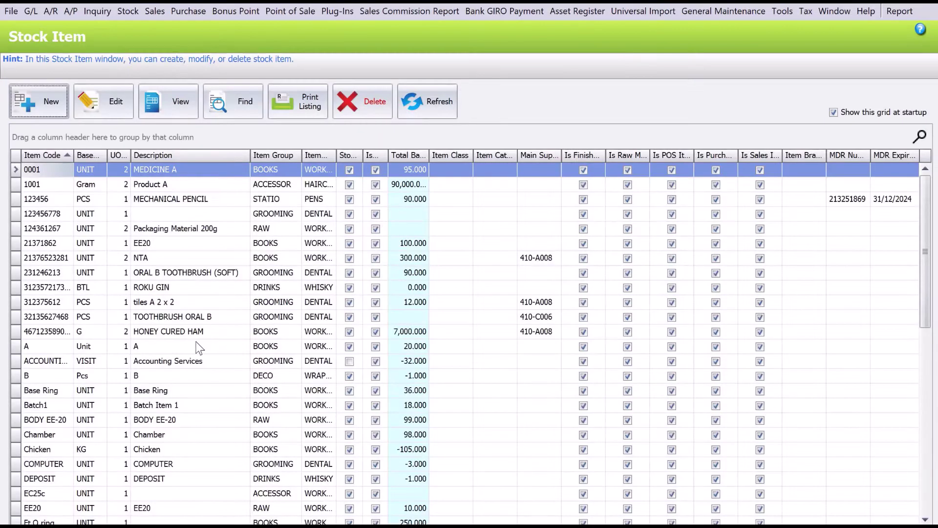
click(194, 318)
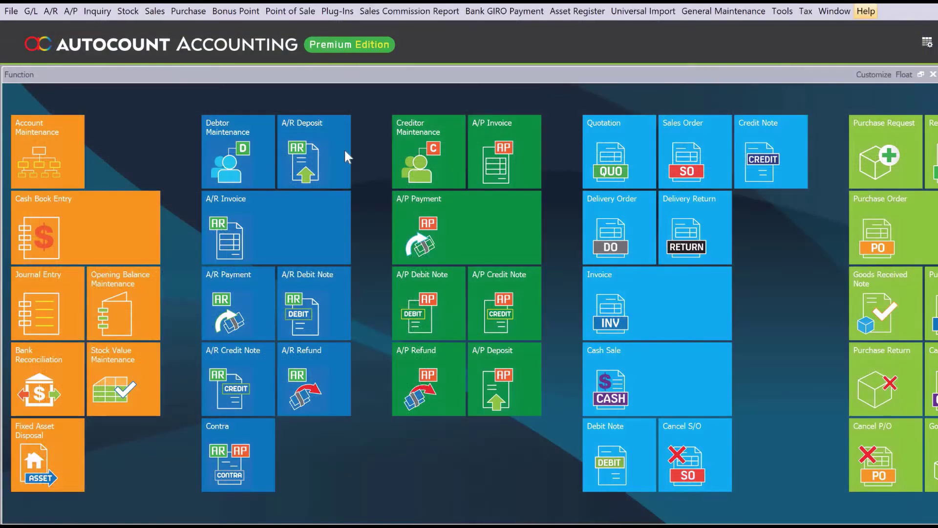
Start a new sales invoice and choose its debtor.
click(157, 12)
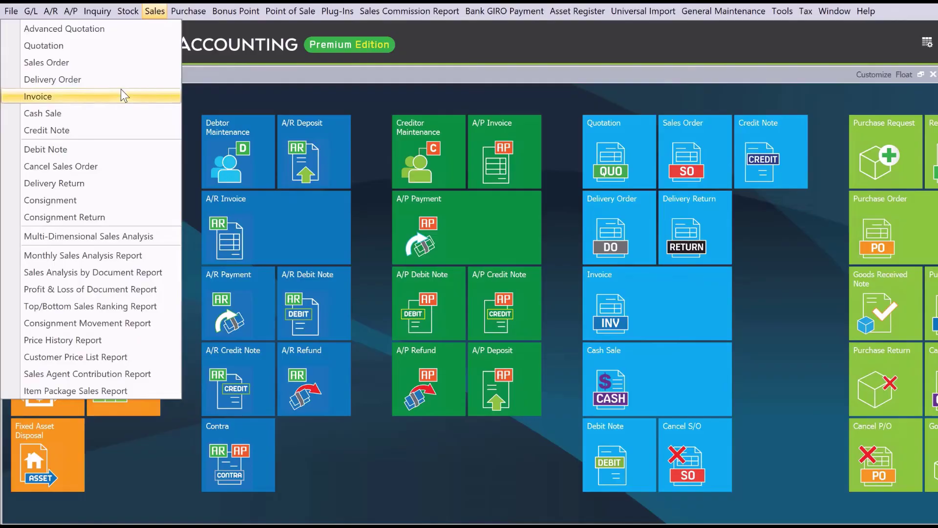
key(Escape)
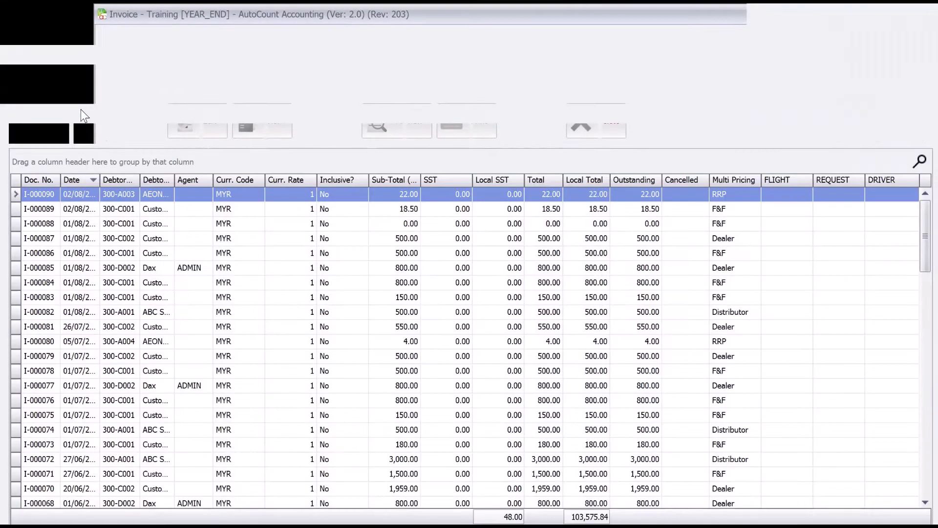
click(43, 126)
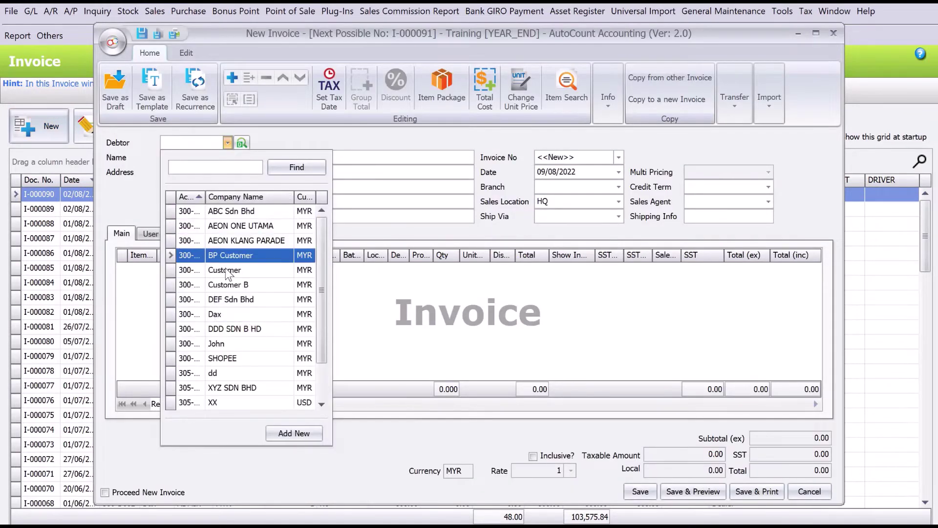
click(226, 309)
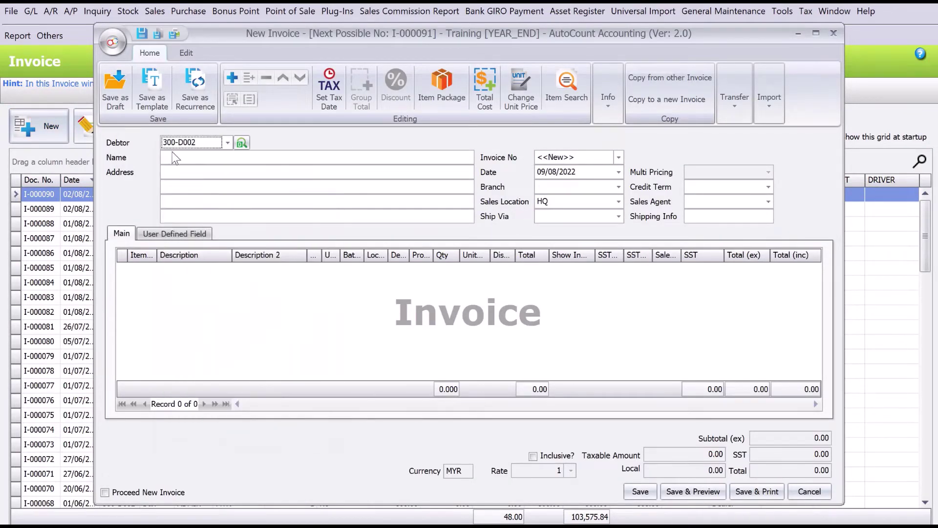
Add a TOOTHBRUSH ORAL B line, resizing item-list columns to see consignment quantities.
click(232, 77)
click(150, 270)
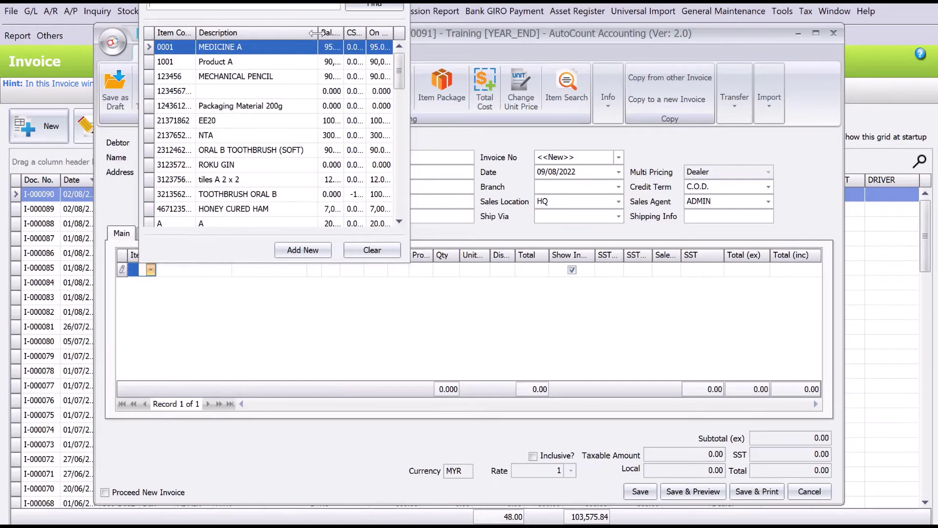
drag(318, 32, 284, 32)
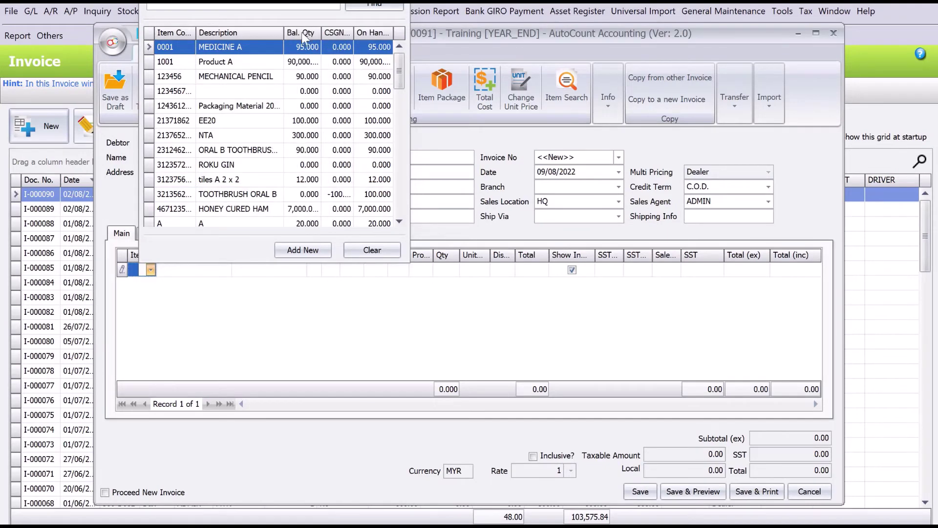
double_click(354, 32)
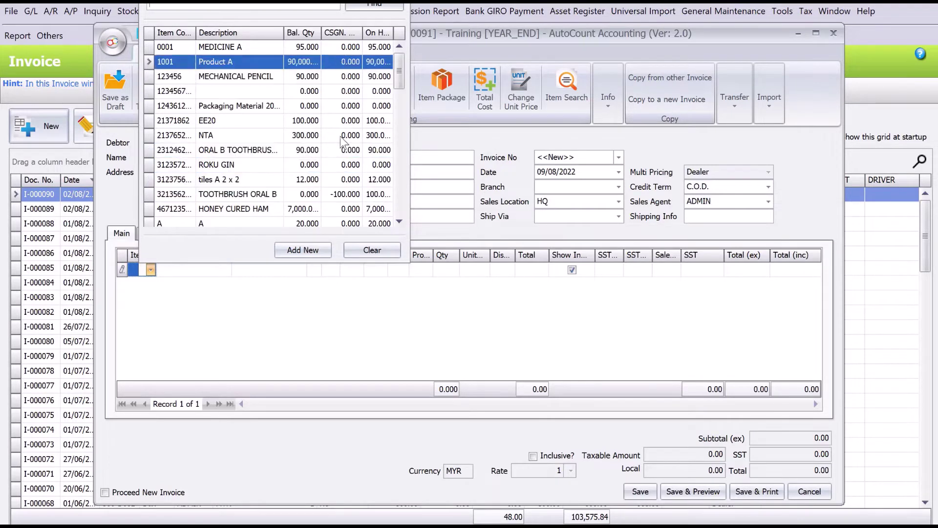
click(377, 195)
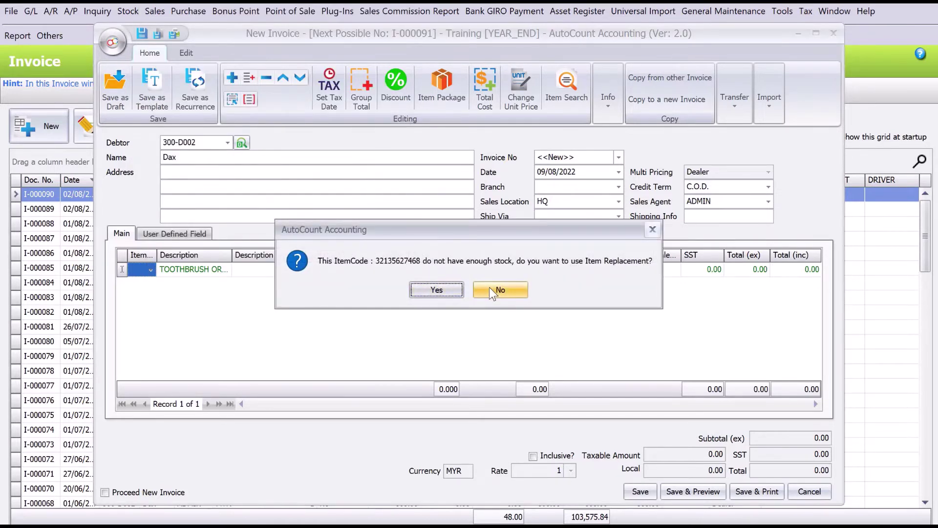
Keep the toothbrush without replacement, set quantity 1 at 4.50, and save invoice I-000091.
click(490, 289)
click(449, 269)
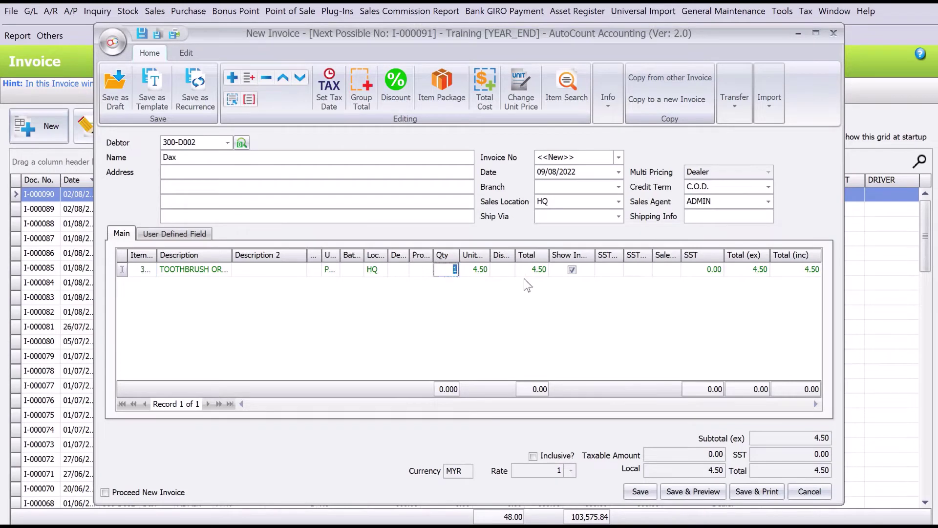
click(645, 495)
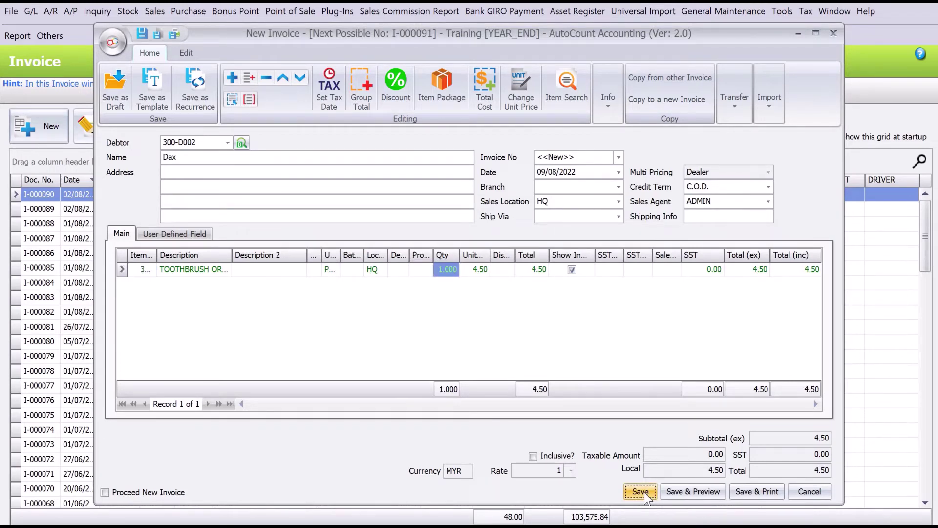
click(641, 491)
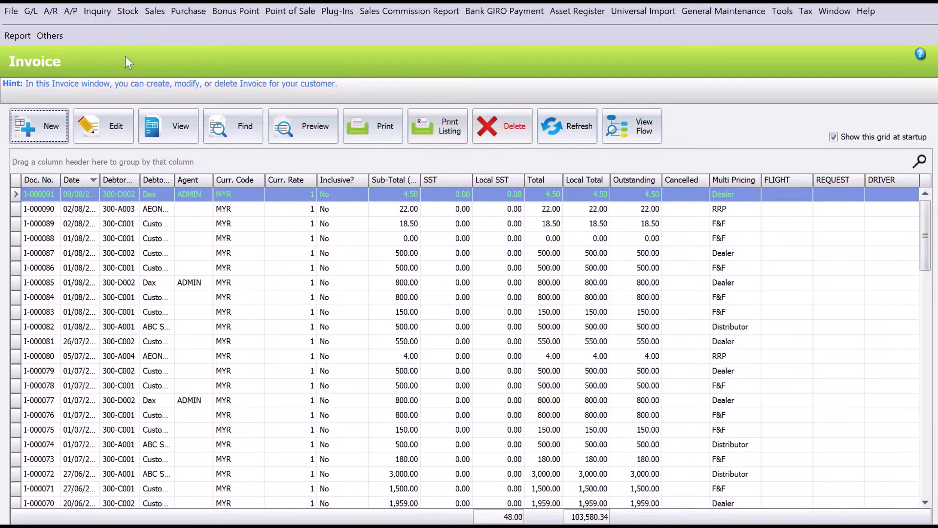
Start a new purchase invoice for creditor B.
click(188, 16)
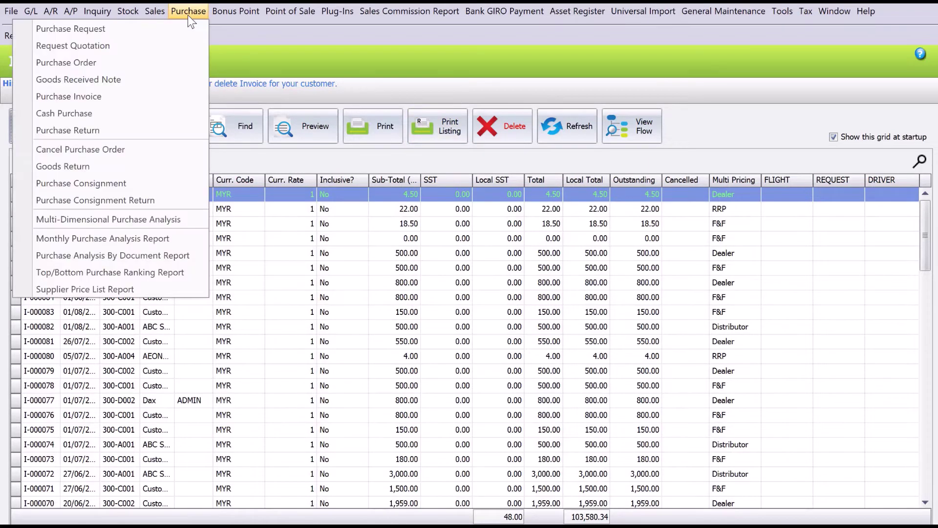
click(171, 96)
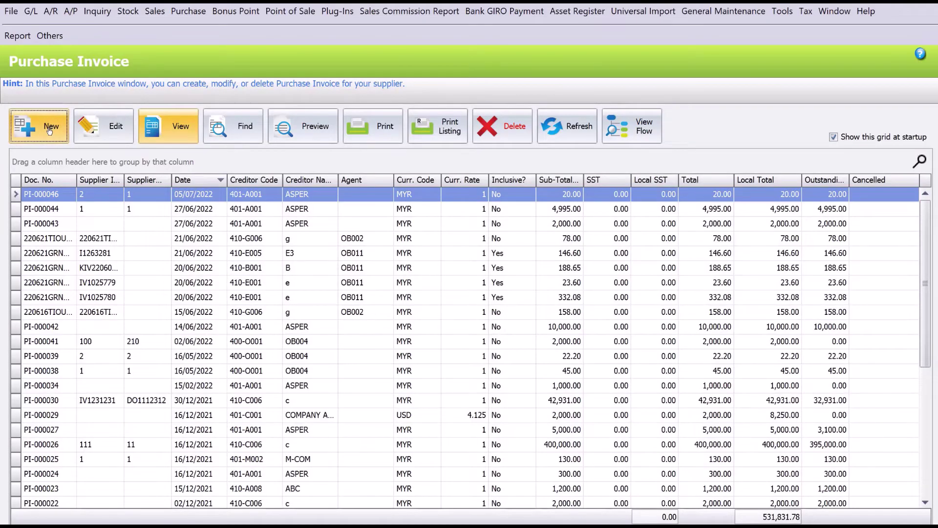
click(50, 131)
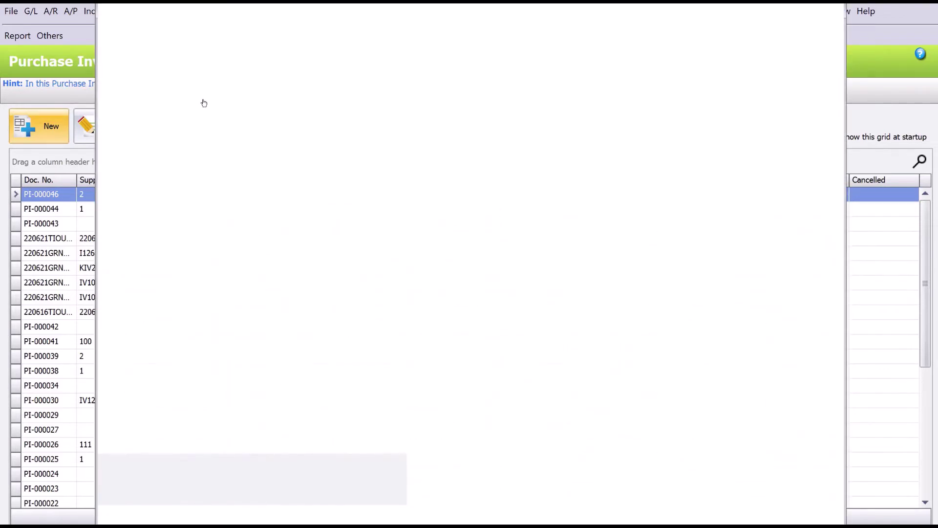
click(243, 117)
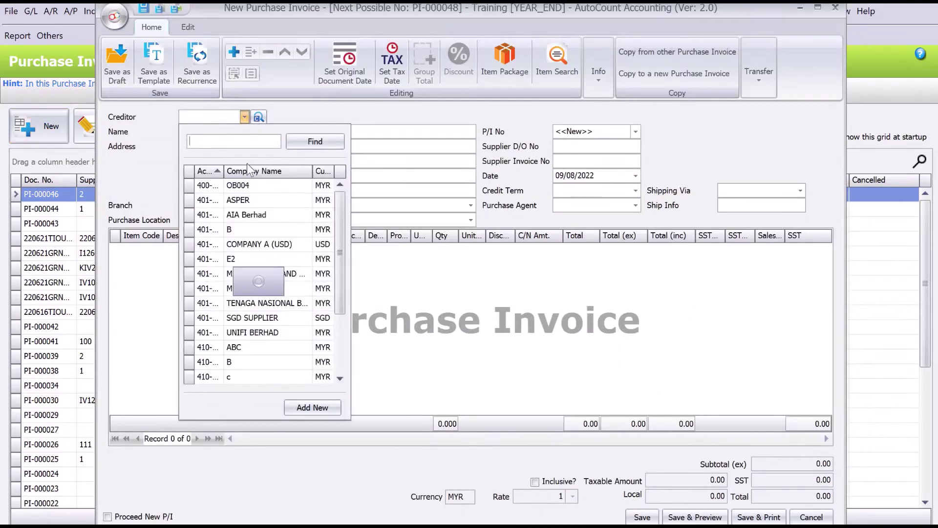
click(248, 226)
Transfer one toothbrush into the invoice from purchase consignment PG-000002.
click(759, 74)
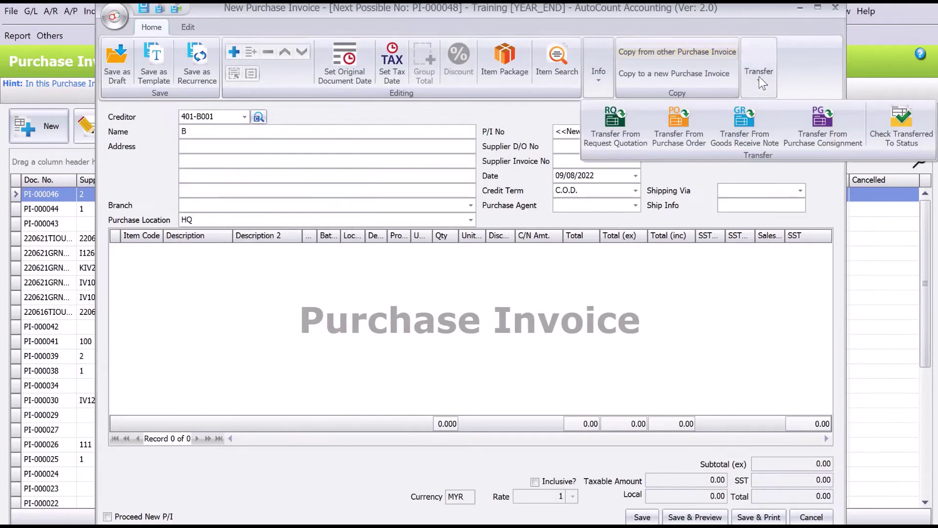
click(837, 121)
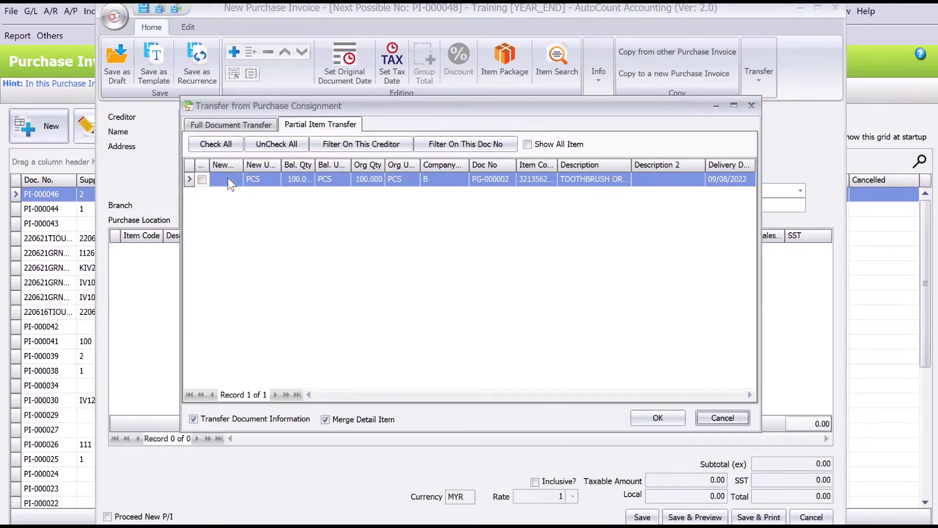
click(228, 178)
text(1)
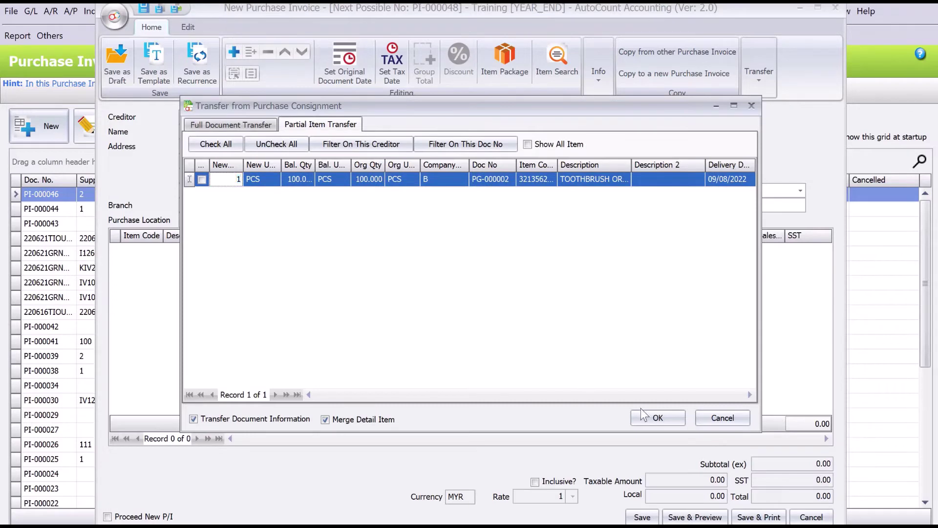
click(649, 415)
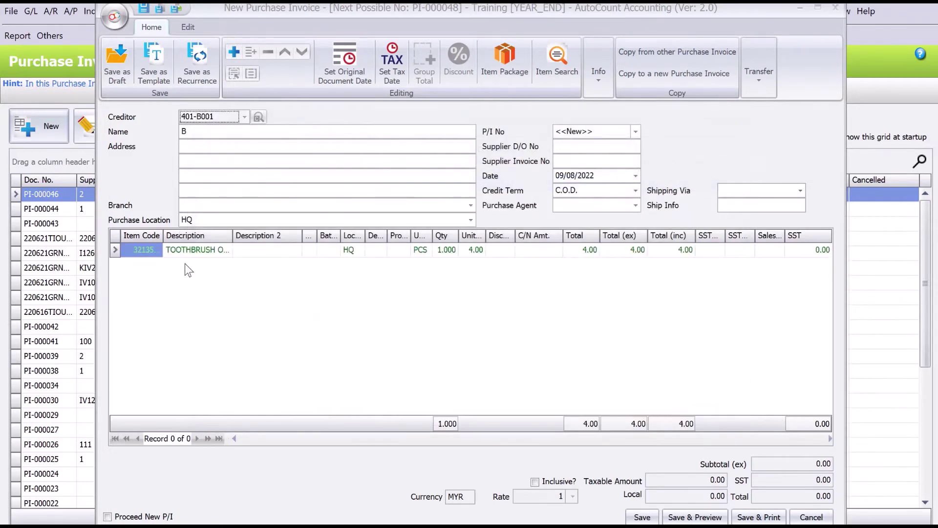
Enter supplier D/O number 1 and invoice number 12, then save PI-000048.
click(618, 150)
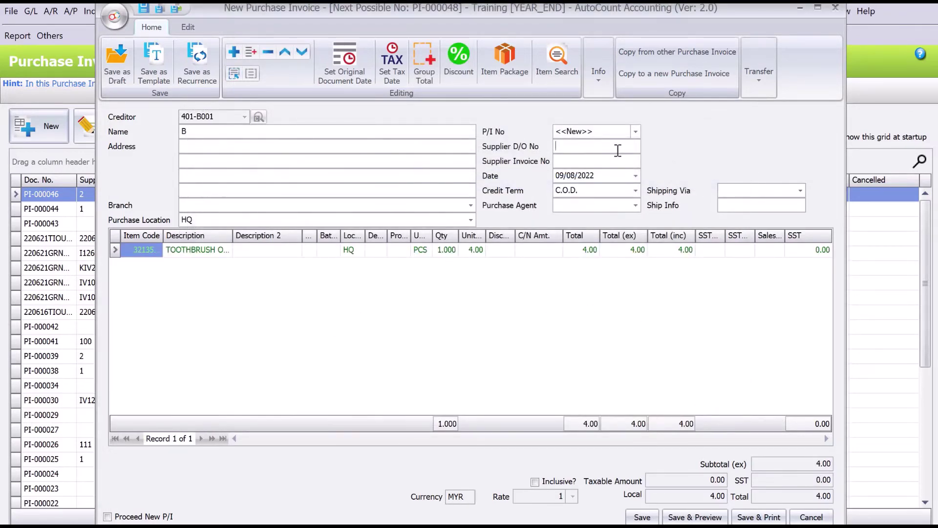
text(1)
click(610, 161)
text(12)
click(647, 519)
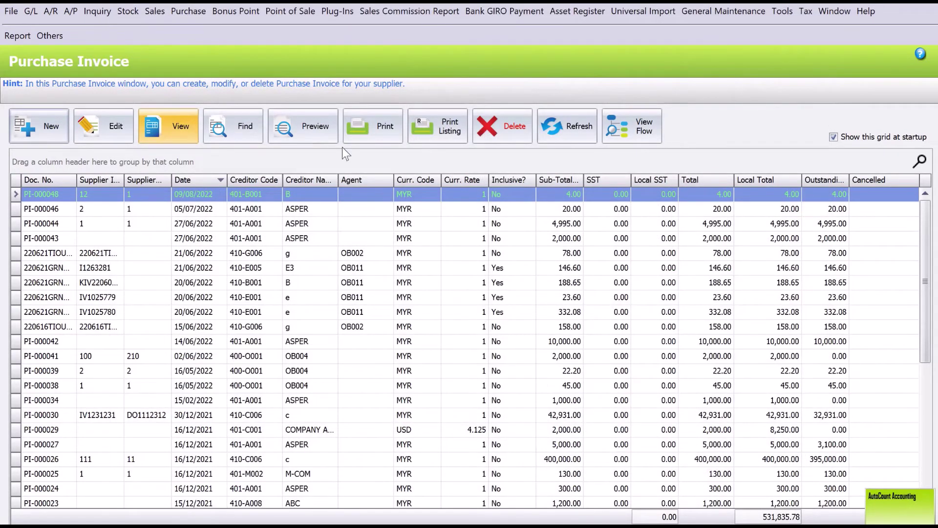
Start a new purchase consignment return for creditor B.
click(188, 11)
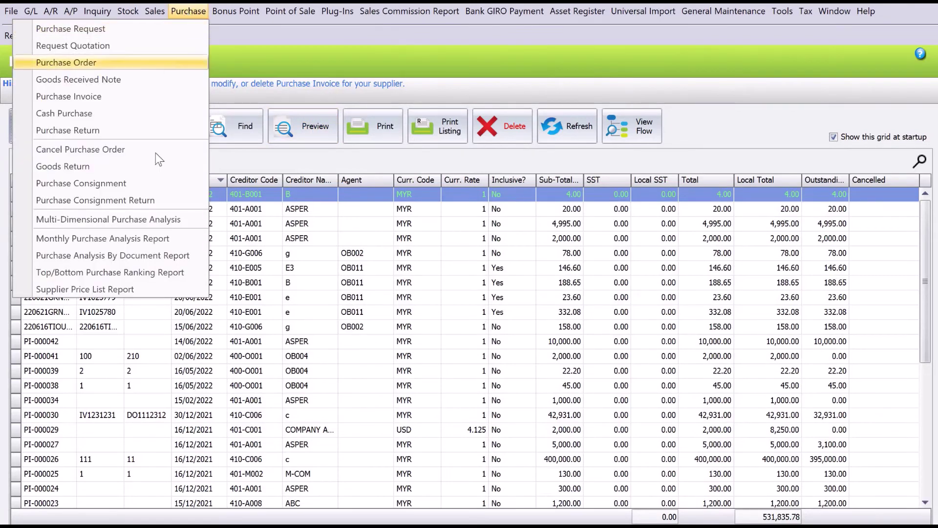
click(172, 207)
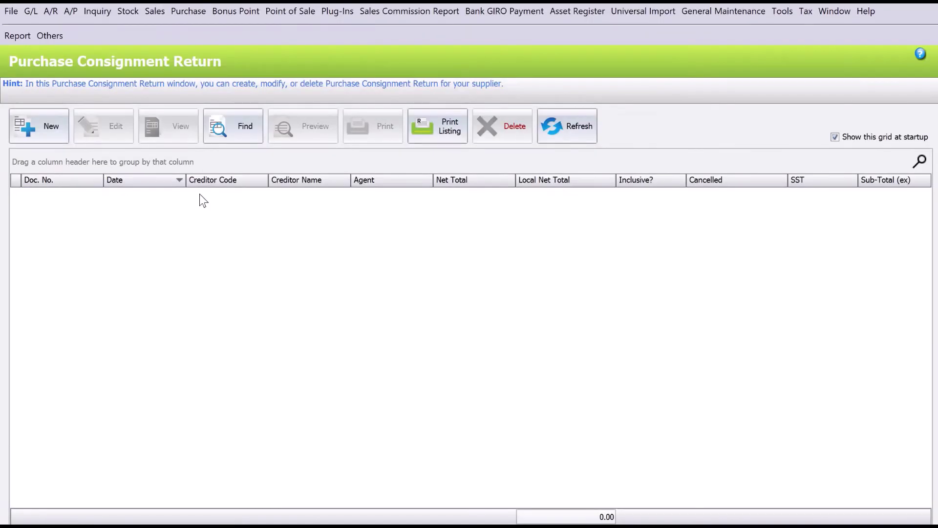
click(44, 127)
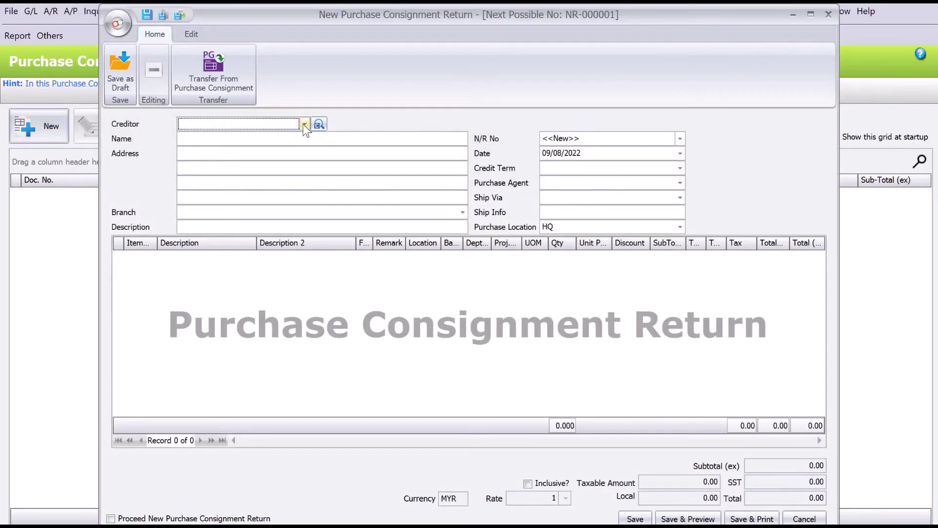
click(304, 124)
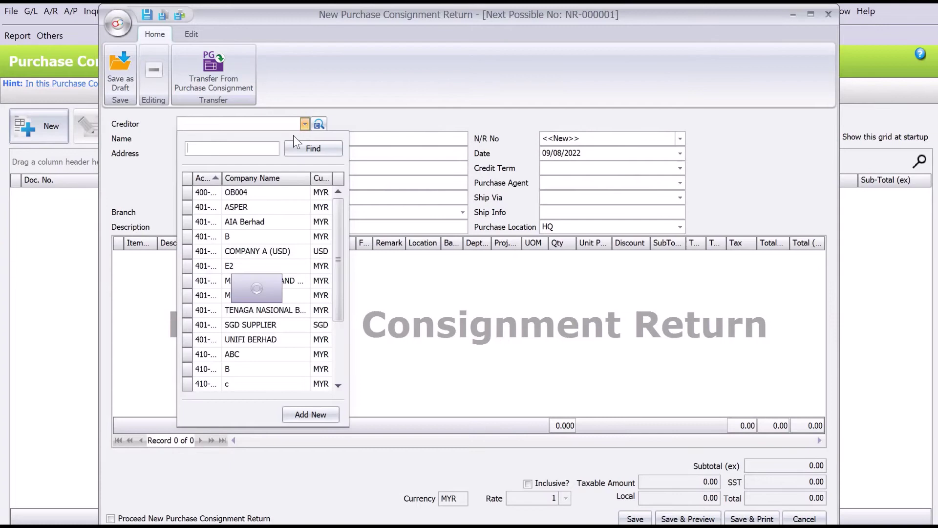
click(253, 237)
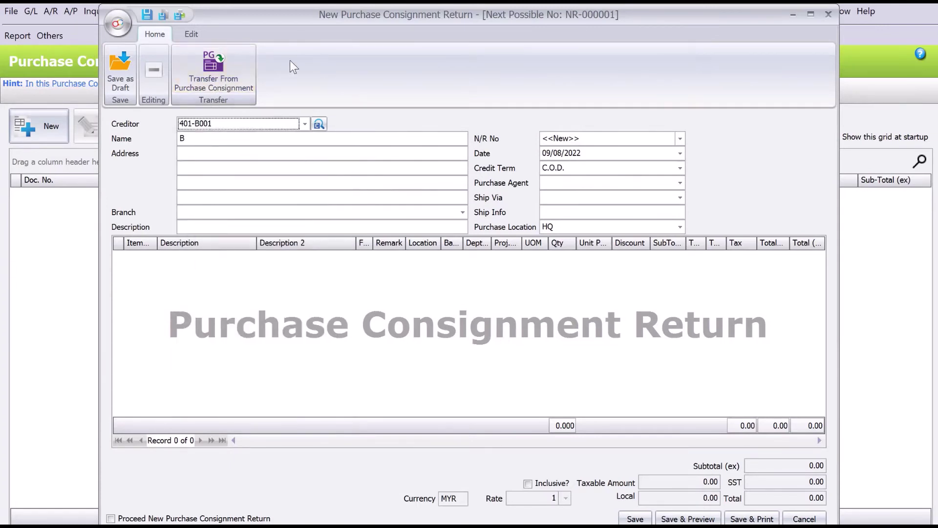
Transfer 99 toothbrushes from PG-000002 and save the return, totalling 396.00.
click(218, 58)
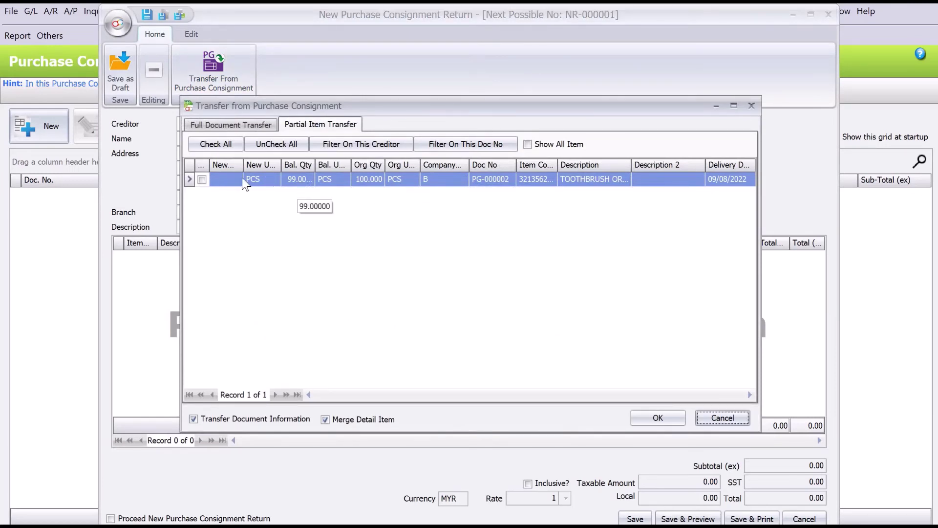
click(230, 179)
text(99)
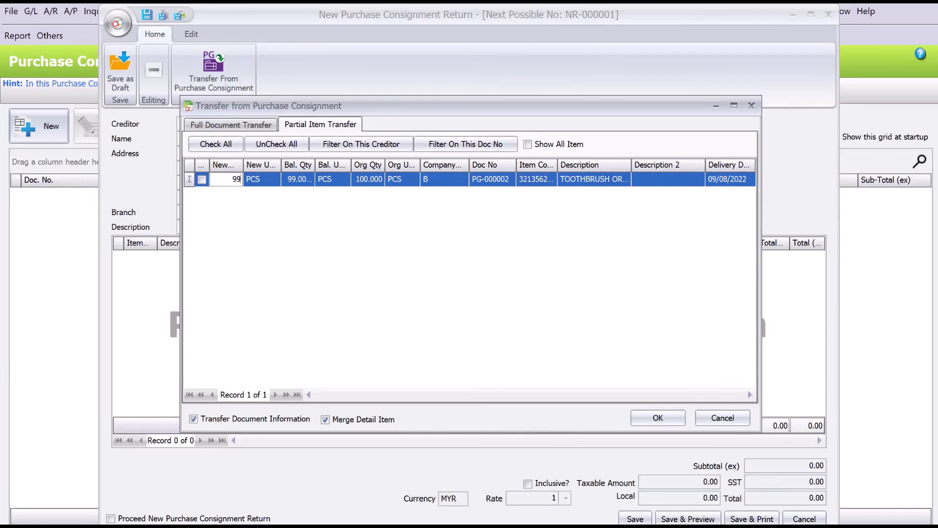
key(Tab)
click(652, 419)
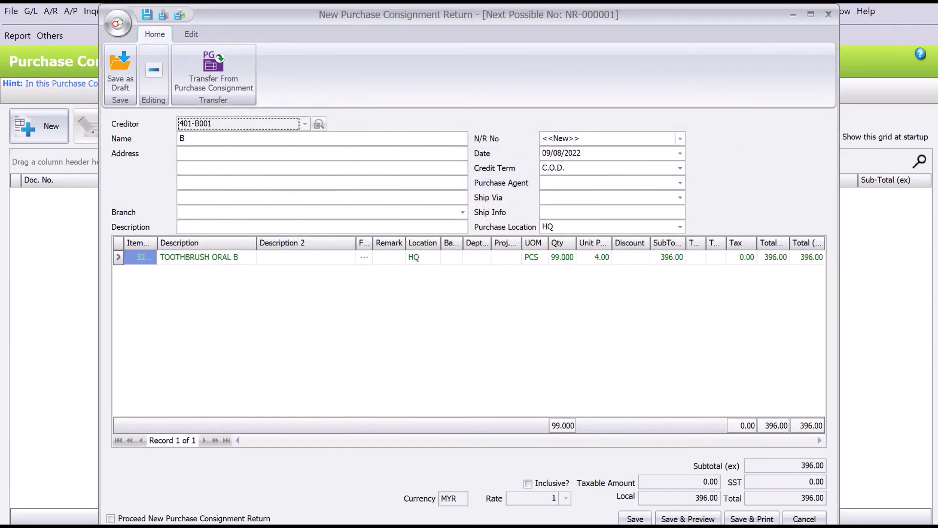
click(637, 520)
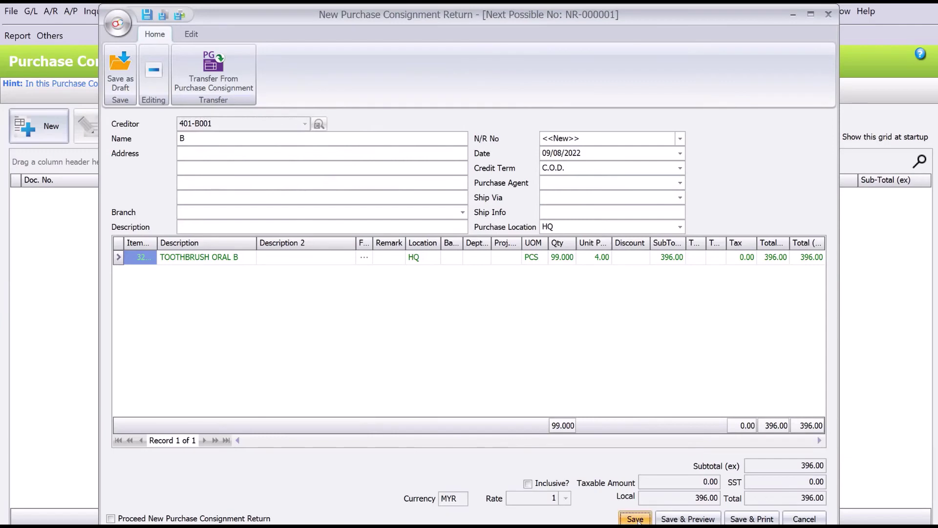